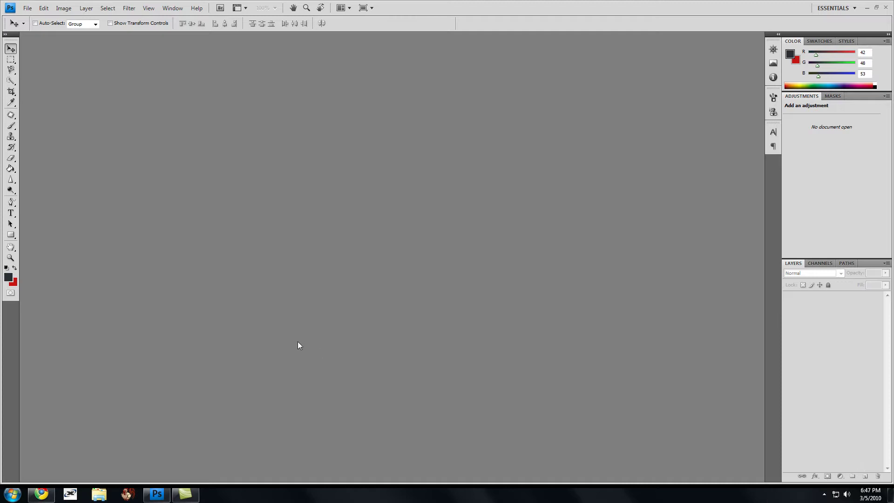
Create a new document via File > New with width and height both 250 pixels
click(27, 9)
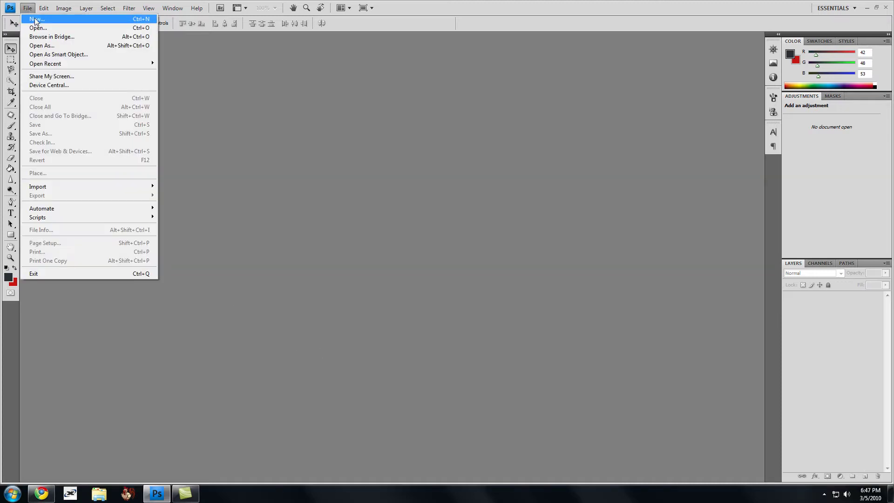
click(35, 22)
double_click(363, 173)
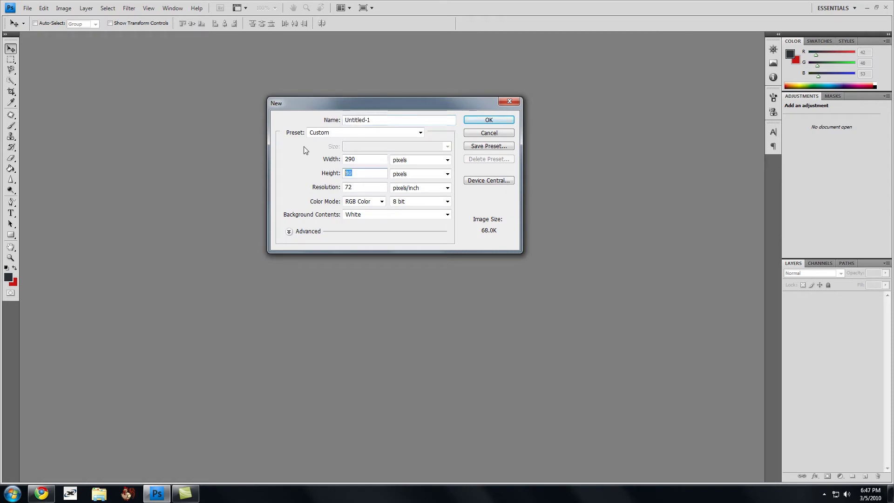
key(shift+Tab)
text(250)
key(Tab)
text(250)
key(Return)
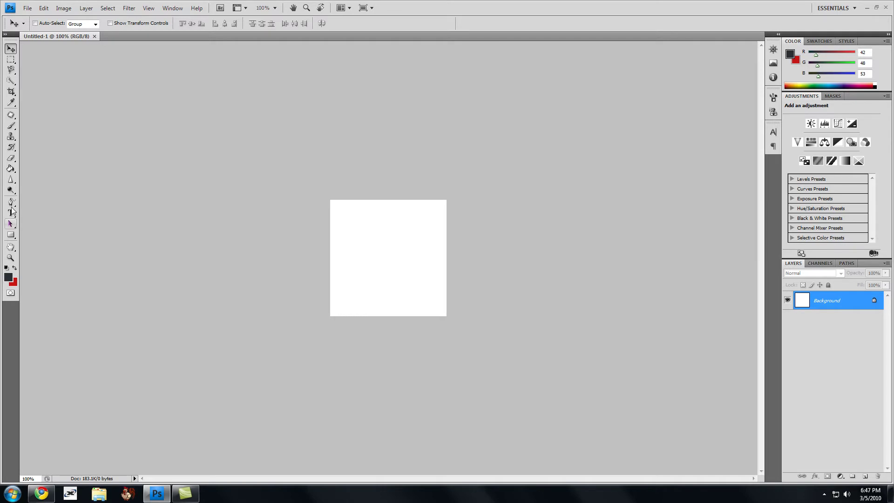
Fill the white canvas with the dark grey foreground colour using the Paint Bucket
click(11, 168)
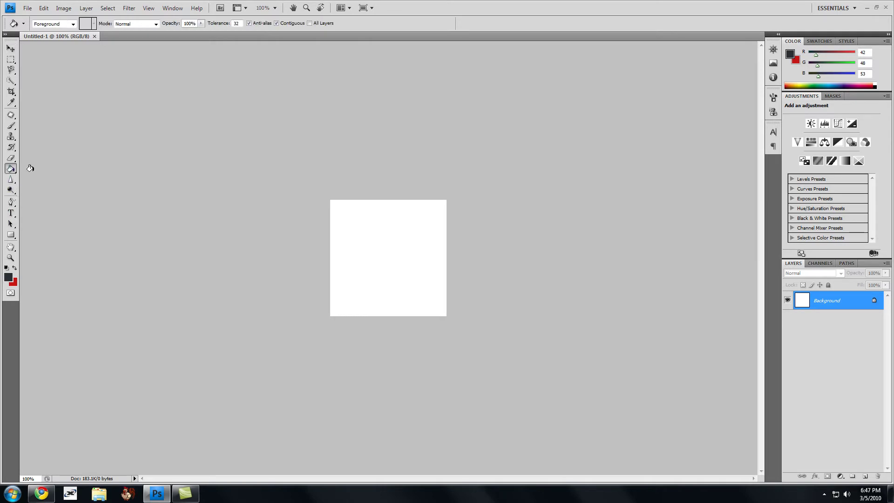
click(405, 236)
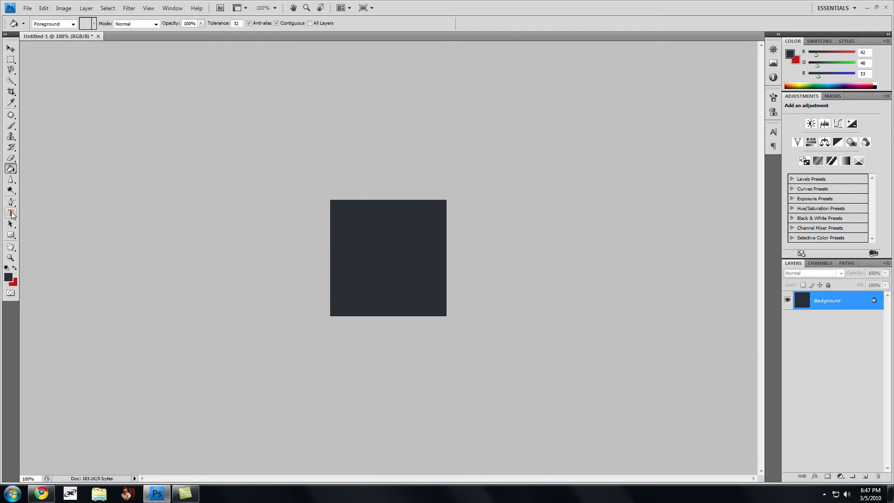
Draw a TManTech text box and move it toward the canvas centre
click(11, 214)
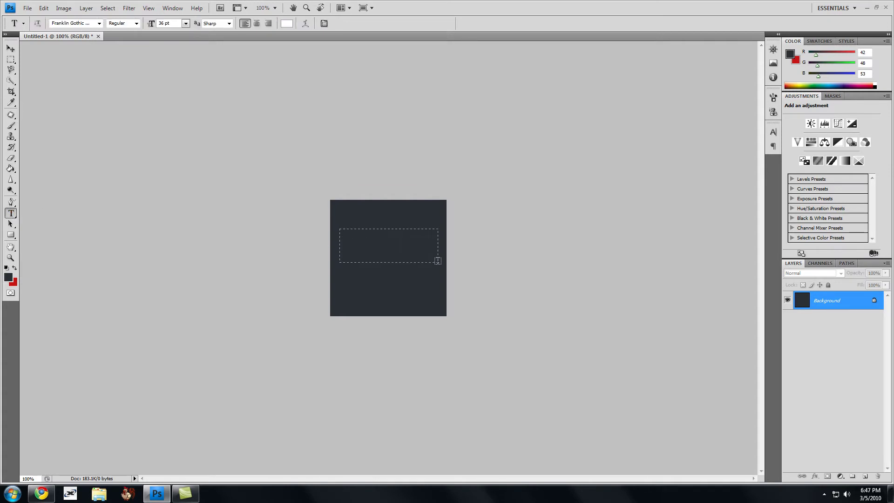
drag(398, 245, 439, 268)
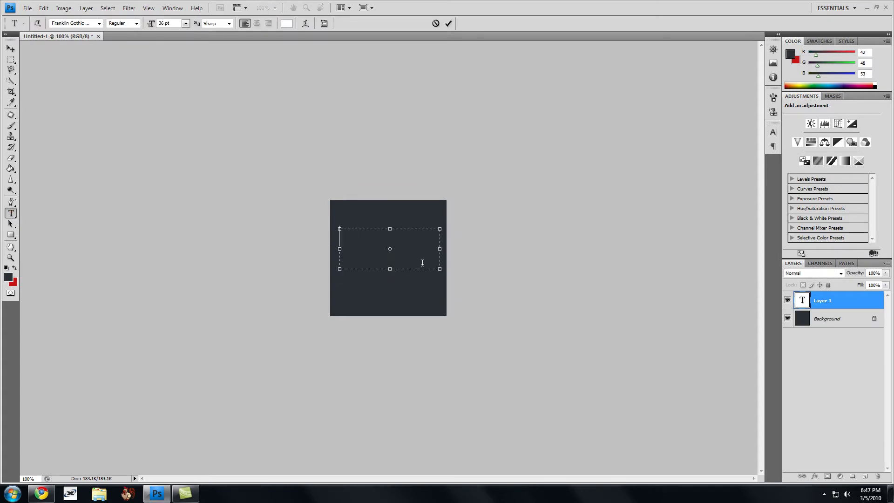
text(TManT)
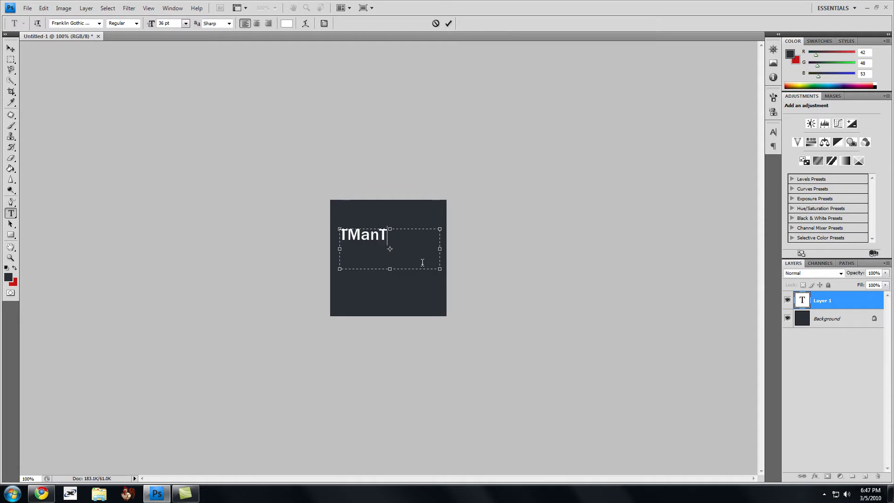
text(ech)
drag(493, 303, 501, 323)
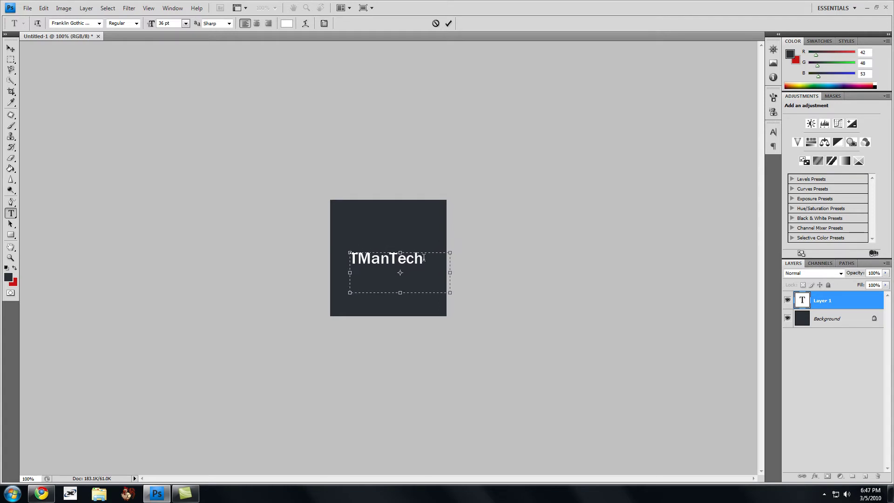
Set the TManTech text to 48 pt and nudge it slightly down and right
drag(424, 257, 350, 258)
click(185, 23)
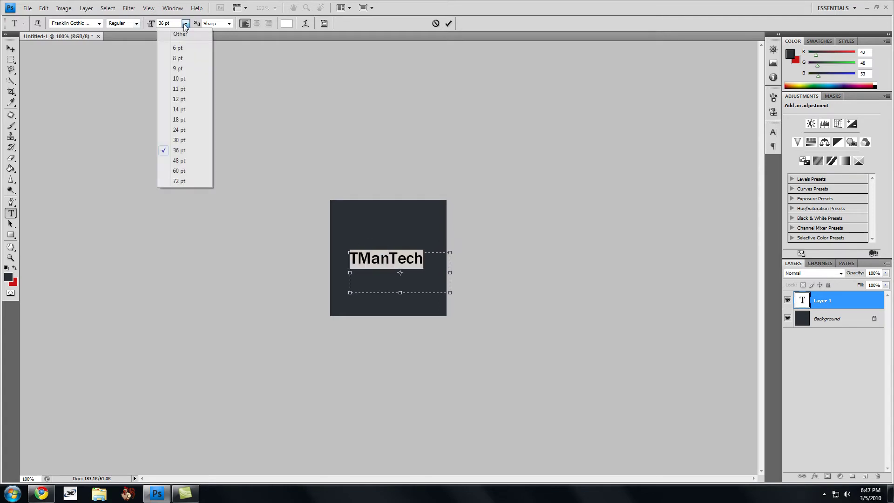
click(188, 161)
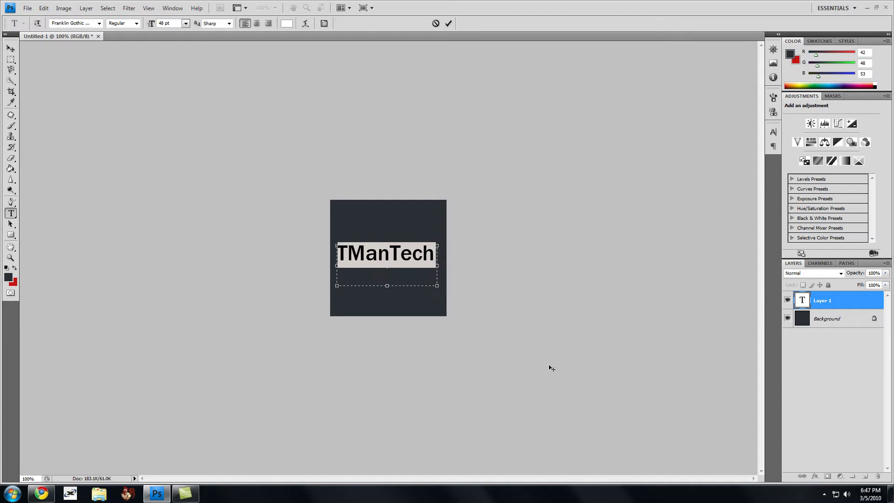
drag(550, 368, 558, 375)
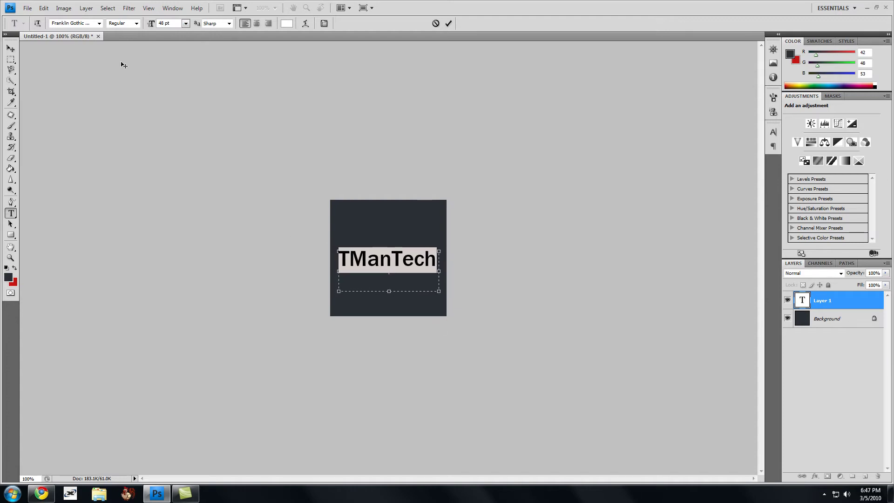
Commit the text with the Move tool and show the panel via Window > Animation
click(12, 48)
click(171, 8)
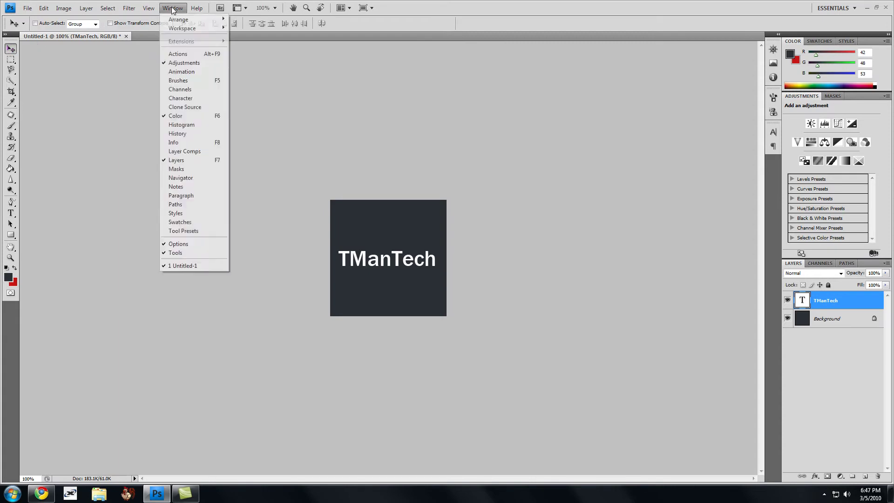
click(187, 73)
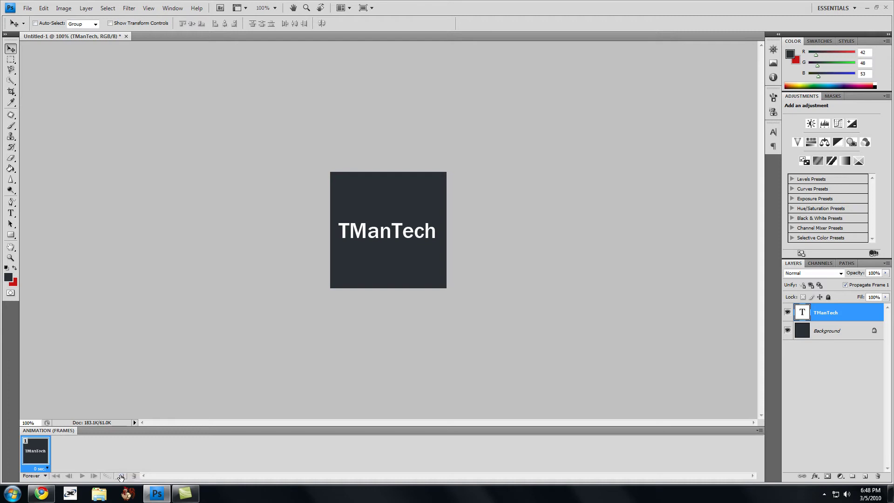
Duplicate the frame to create frame 2 and switch between the two frames
click(121, 479)
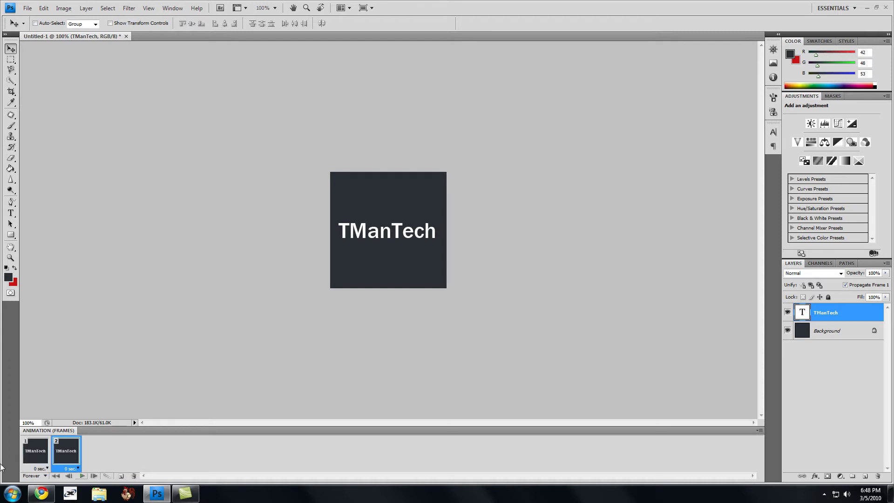
click(43, 458)
click(40, 456)
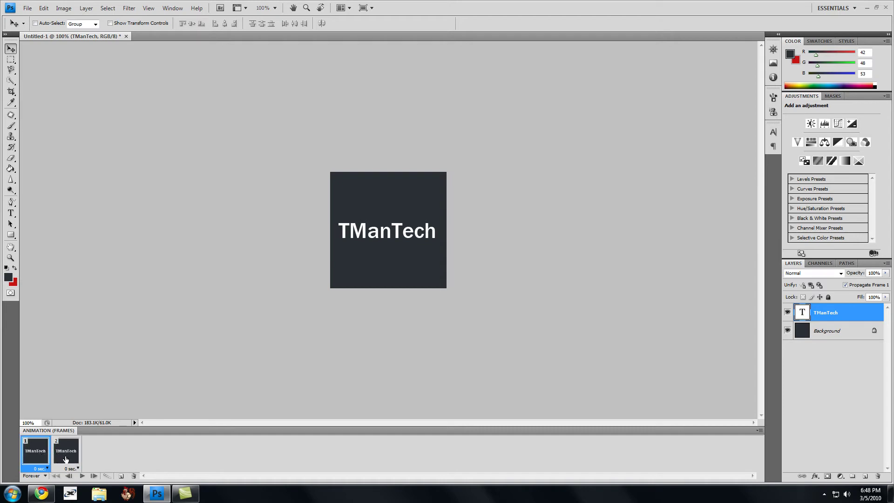
click(32, 455)
click(56, 451)
click(34, 450)
click(72, 457)
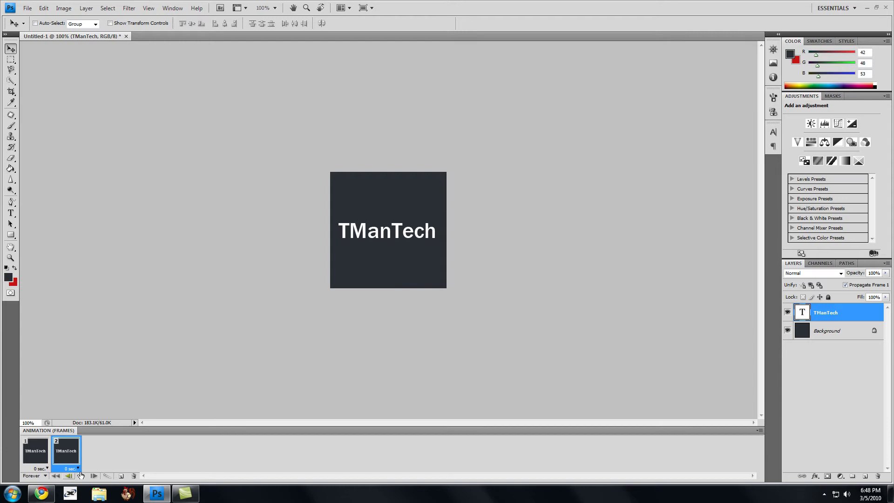
Play and stop the two-frame preview, then select frame 2
click(82, 476)
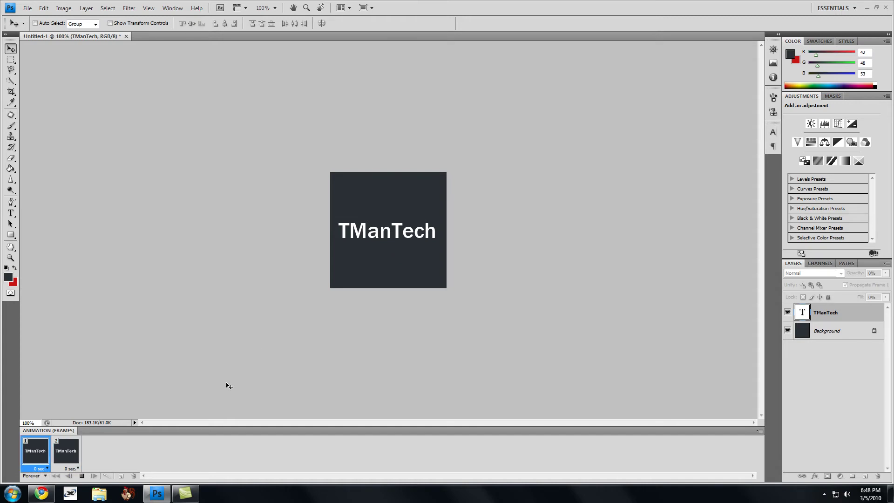
click(81, 476)
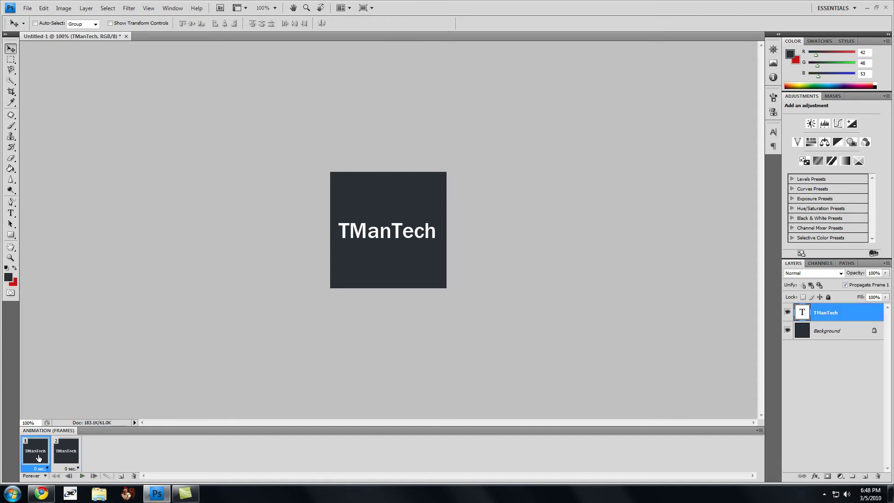
click(67, 456)
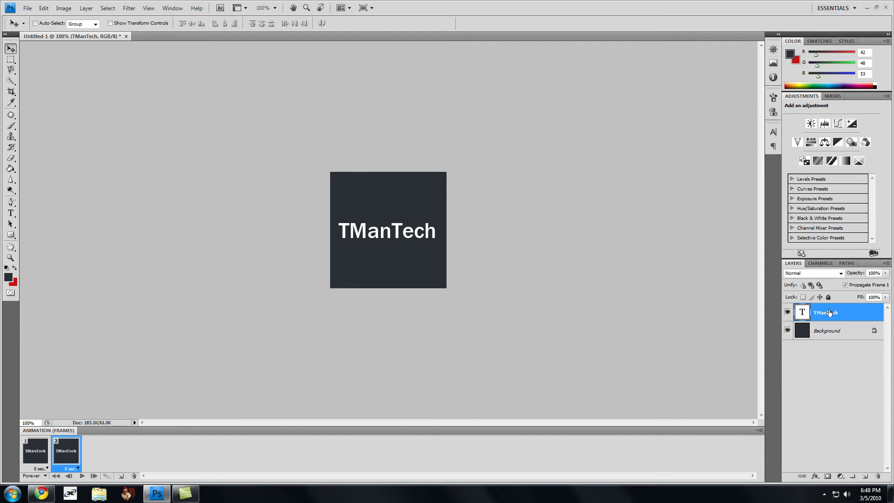
Apply a default Outer Glow to the TManTech text layer in frame 2
click(814, 477)
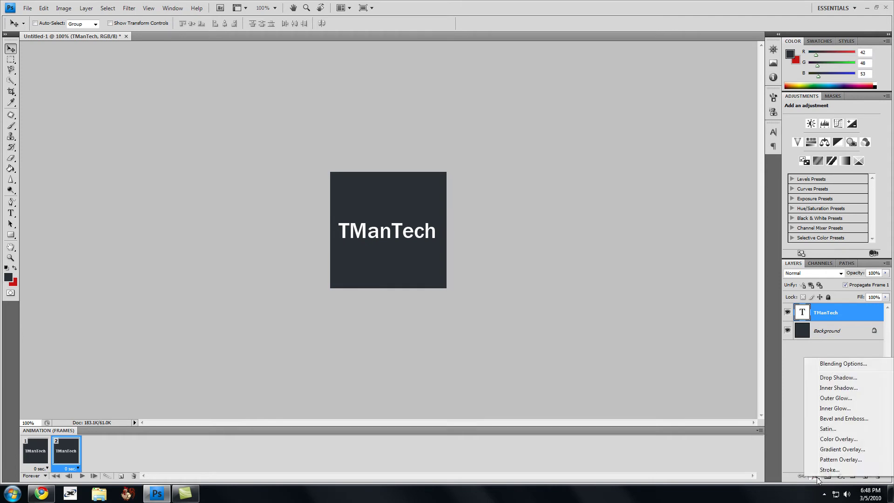
click(836, 398)
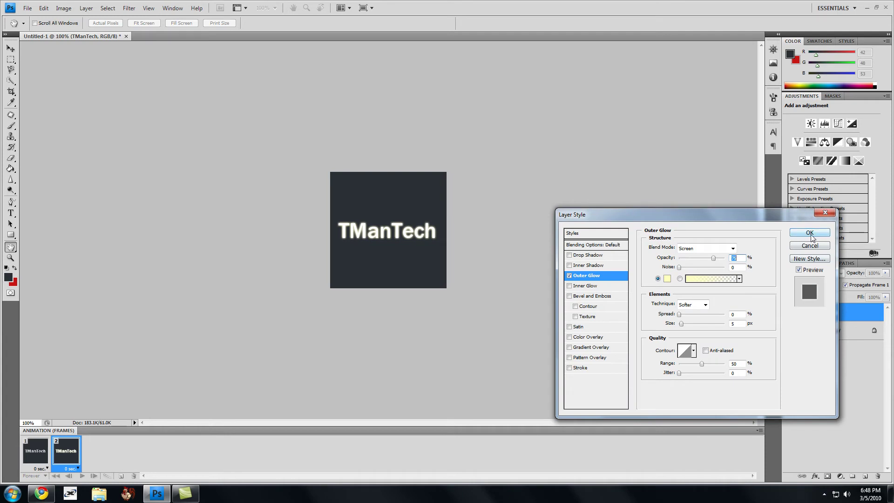
click(811, 235)
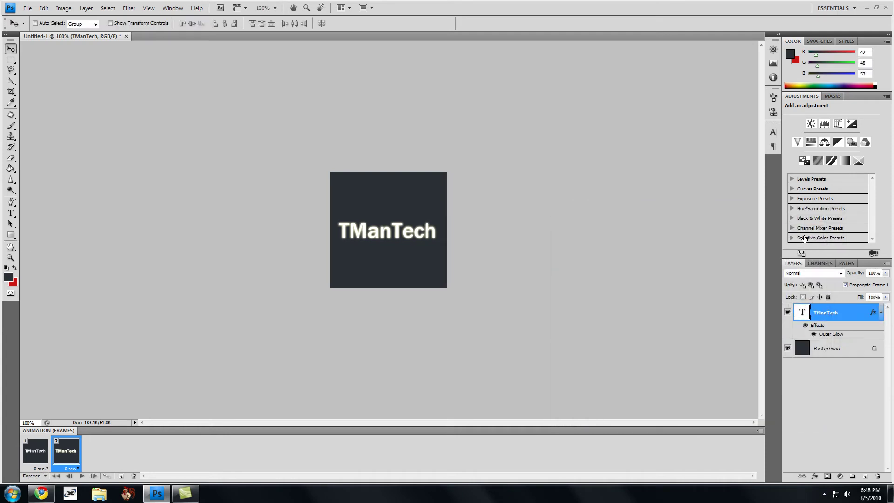
Alternate between the frame 1 and frame 2 thumbnails to compare the glow, ending on frame 1
click(35, 454)
click(68, 454)
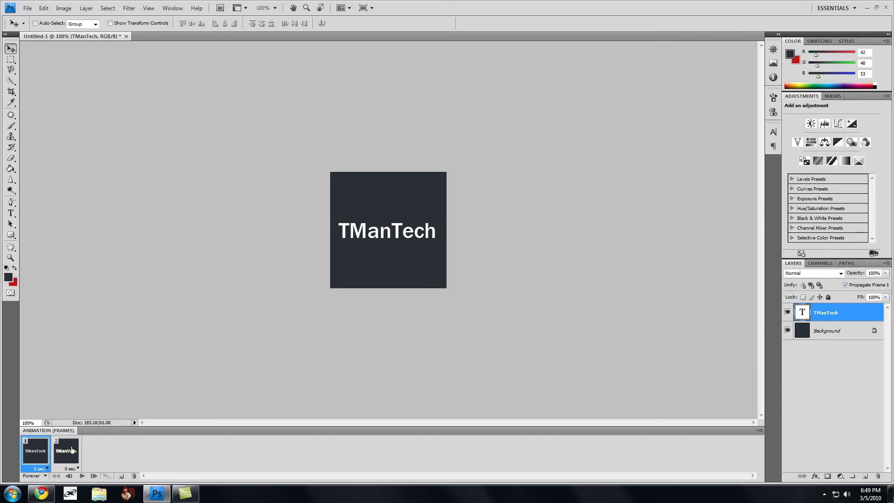
click(70, 450)
click(35, 454)
click(68, 454)
click(28, 455)
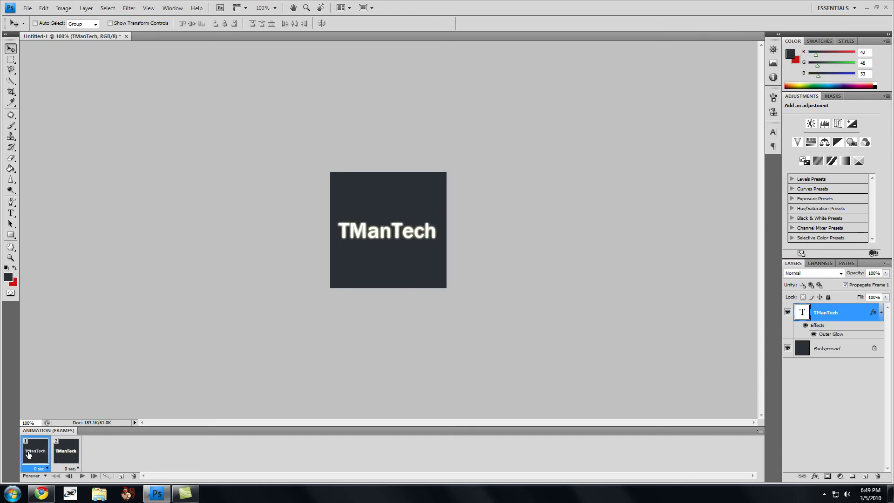
click(69, 454)
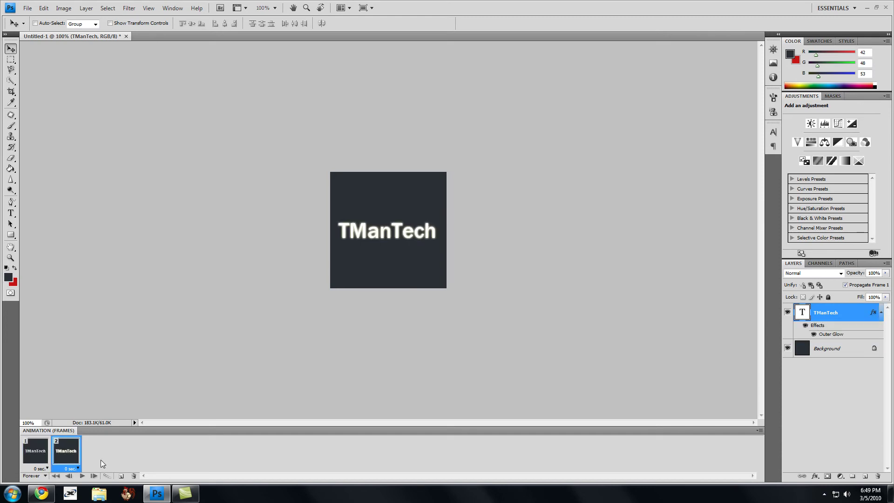
click(34, 454)
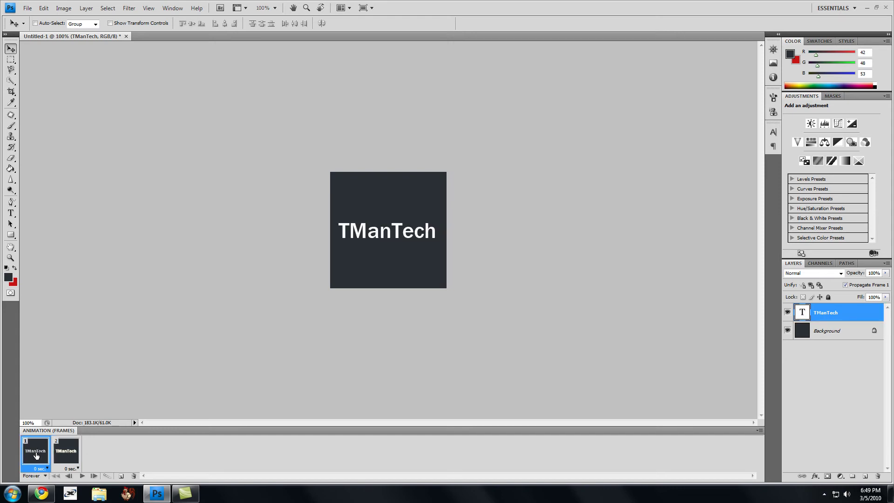
Convert the Background layer to a smart object
click(826, 337)
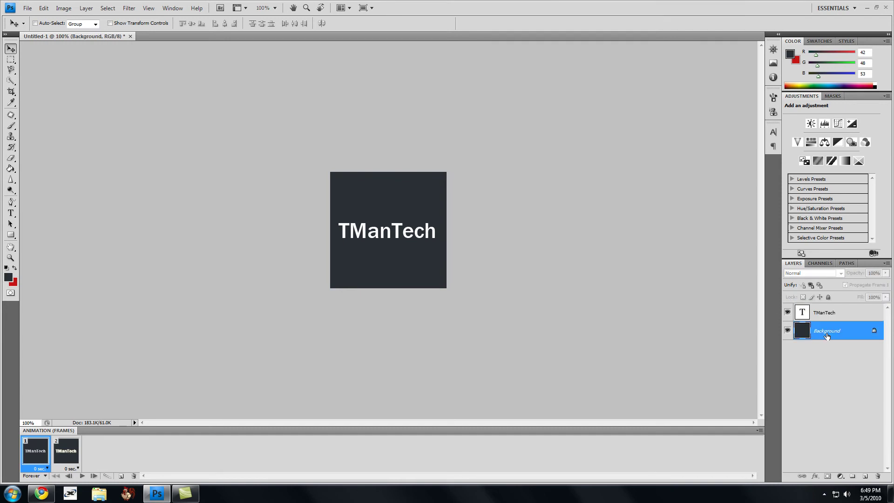
right_click(826, 333)
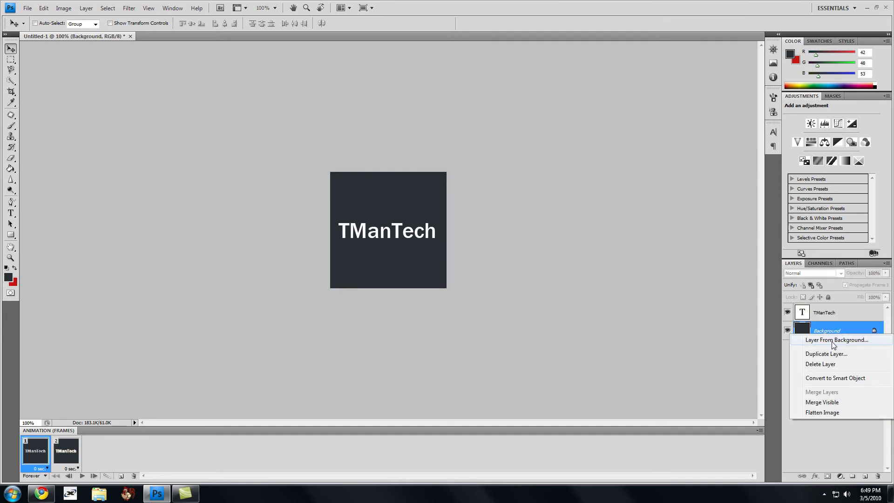
click(857, 379)
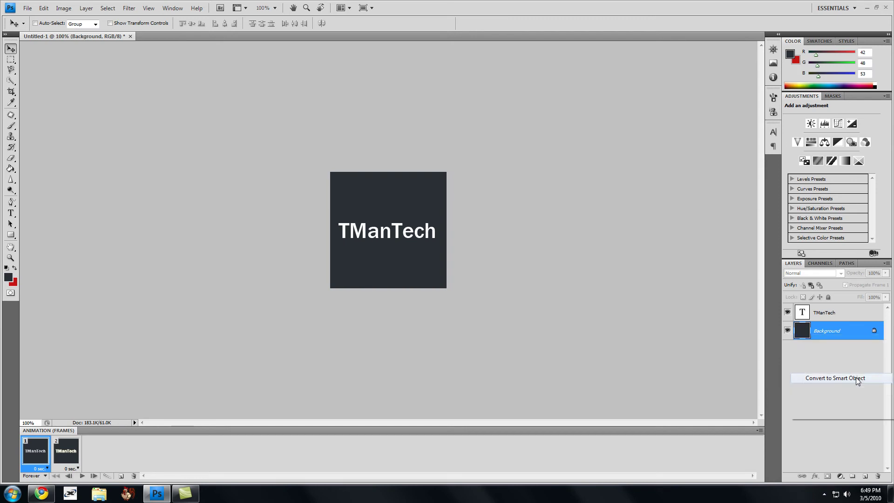
Add a default Inner Glow effect to the background square layer
click(815, 475)
click(832, 409)
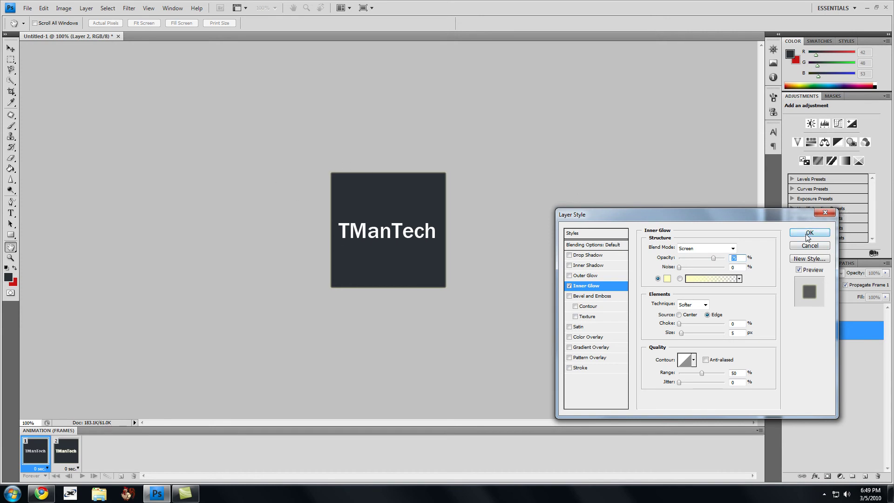
click(808, 233)
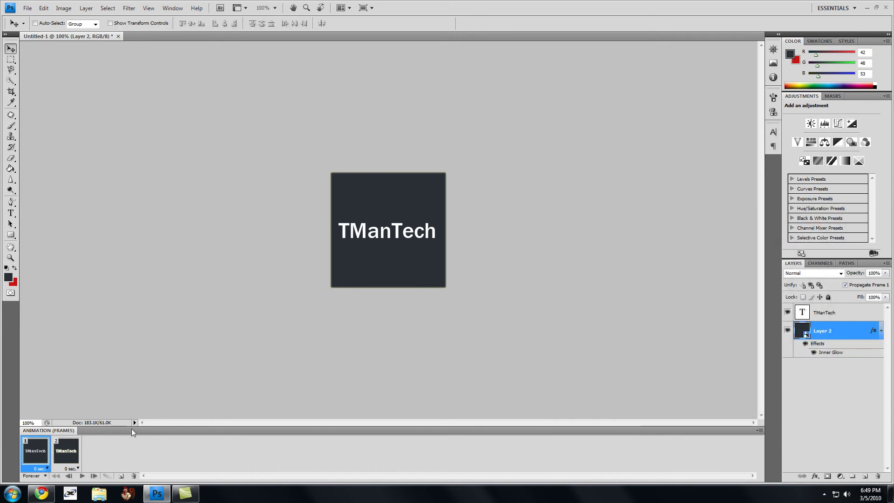
click(66, 452)
click(36, 452)
click(37, 452)
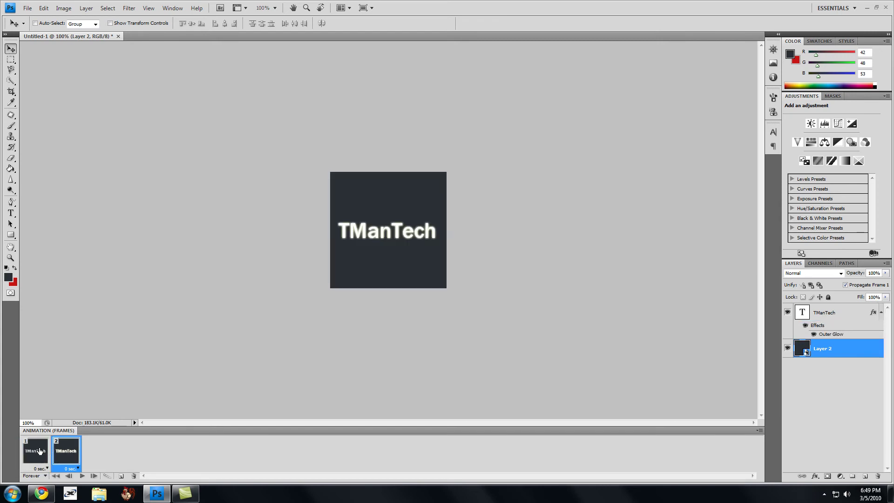
click(66, 452)
click(36, 452)
click(83, 477)
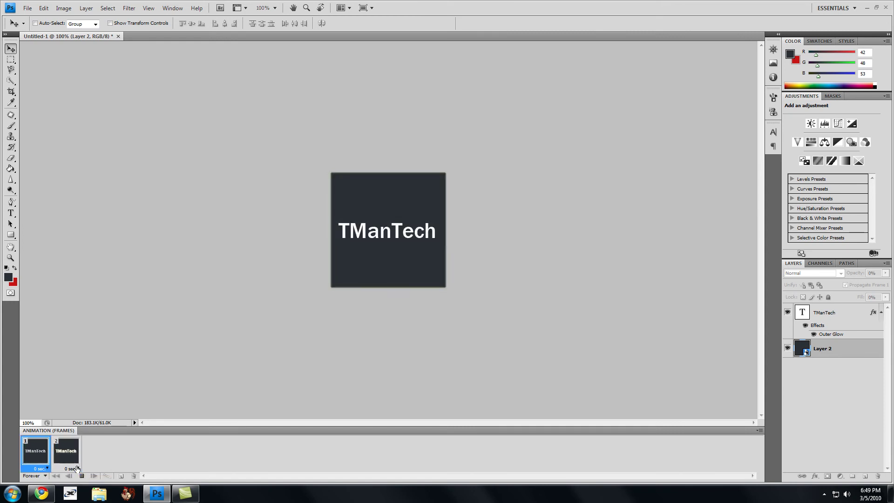
click(81, 476)
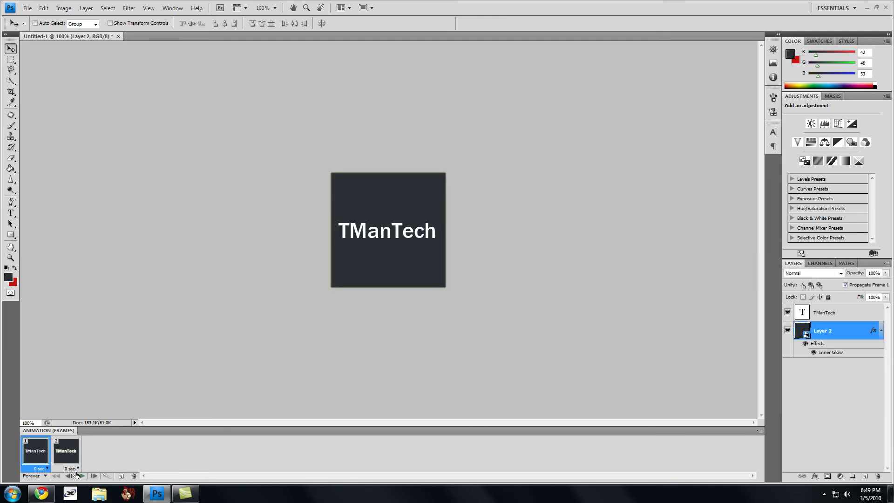
Choose 0.2 seconds from the delay menus of frame 1 and frame 2
click(47, 469)
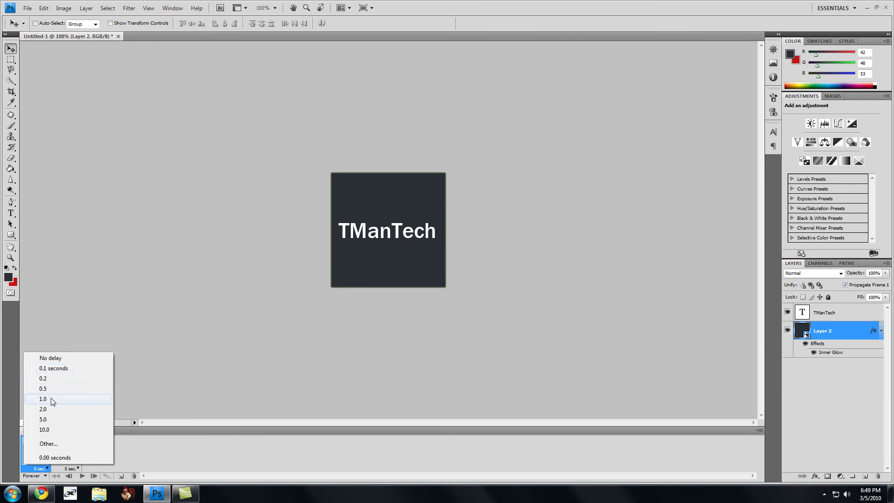
click(76, 443)
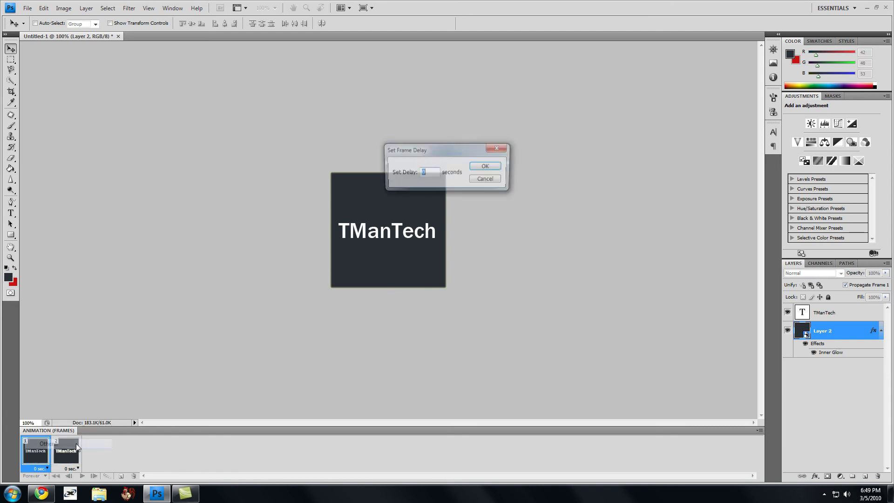
click(504, 148)
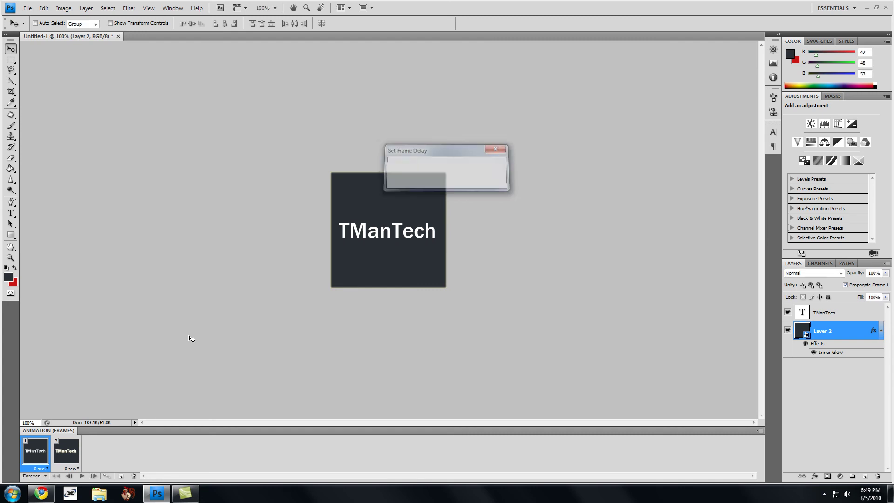
click(48, 468)
click(58, 379)
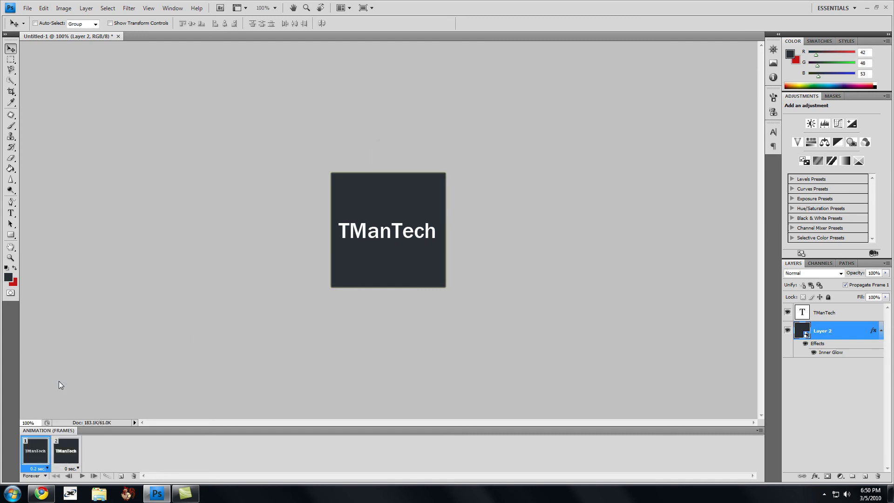
click(70, 467)
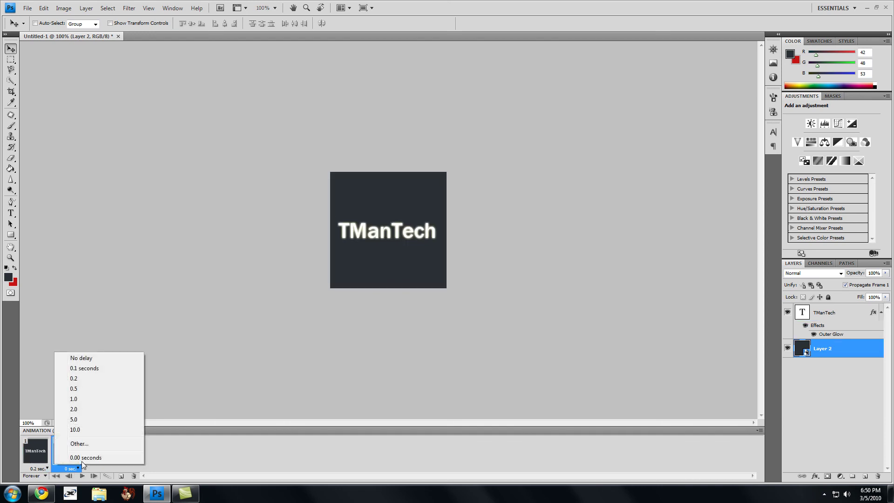
click(112, 377)
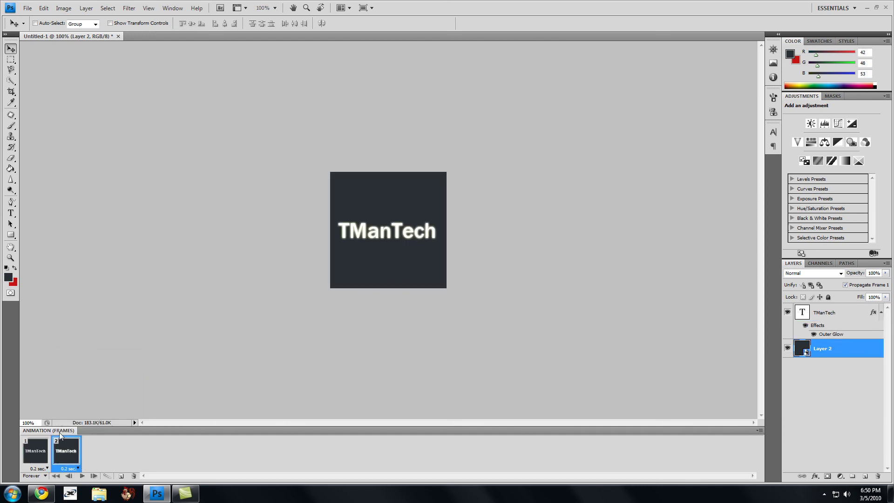
Start playback of the plain/glowing TManTech loop from the Animation panel
click(82, 476)
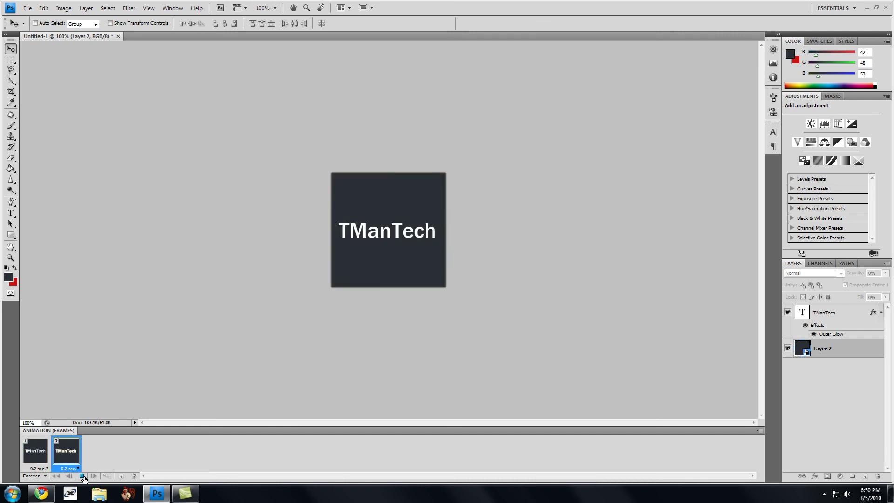